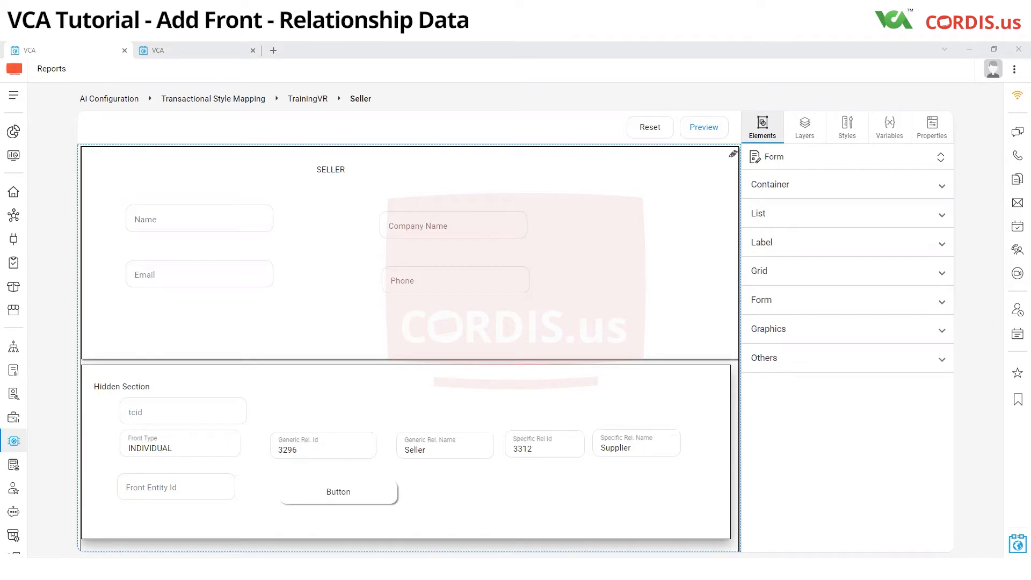
- Switch to the second VCA tab and open Relationship Management from Relationship Configuration
left_click(161, 51)
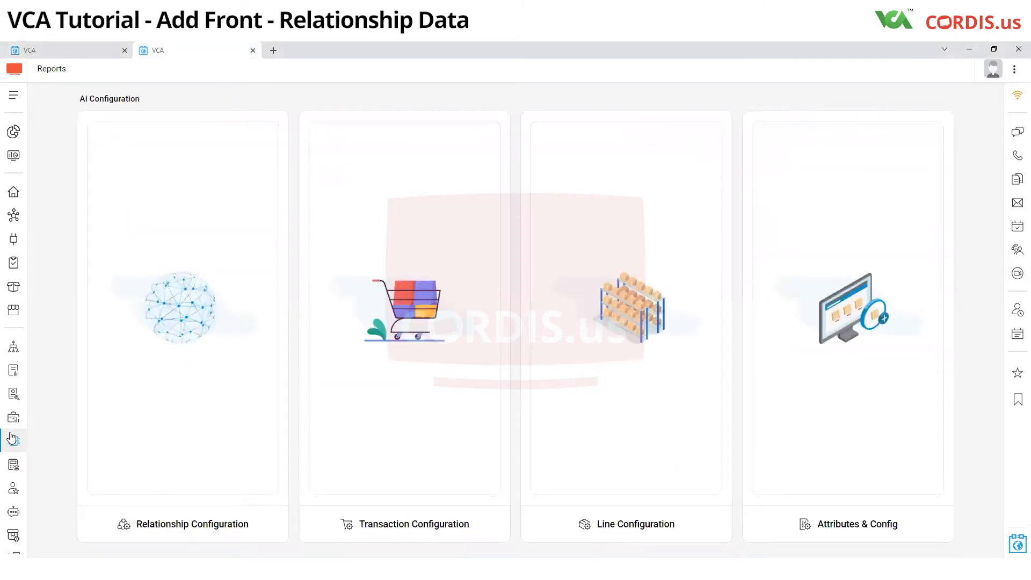
left_click(174, 526)
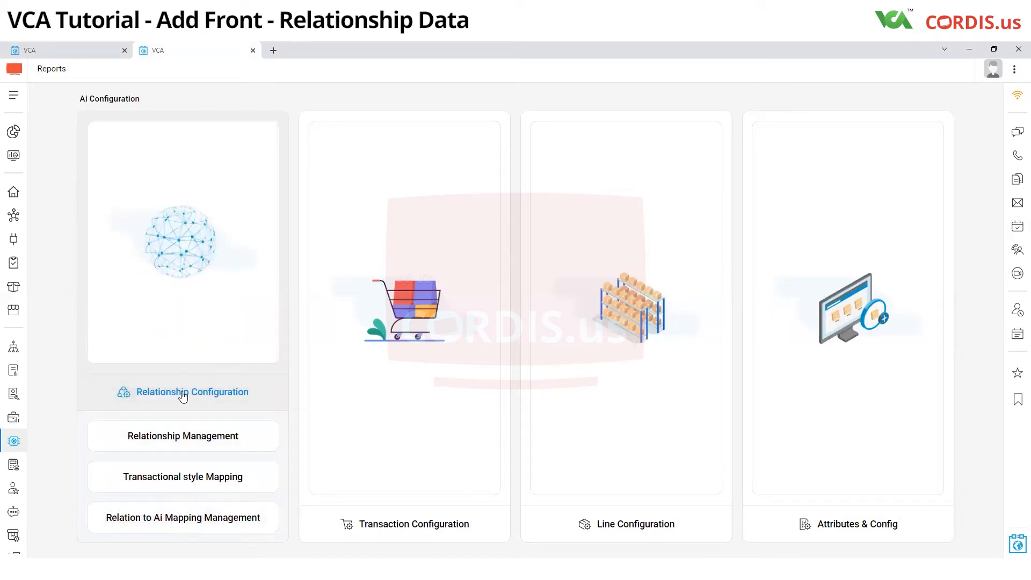
left_click(176, 449)
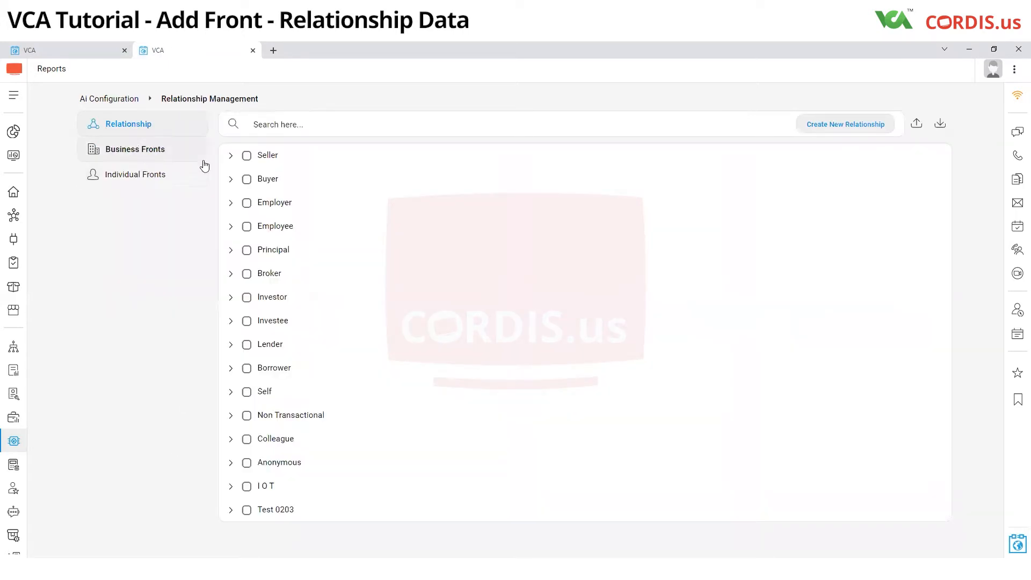
mouse_move(233, 158)
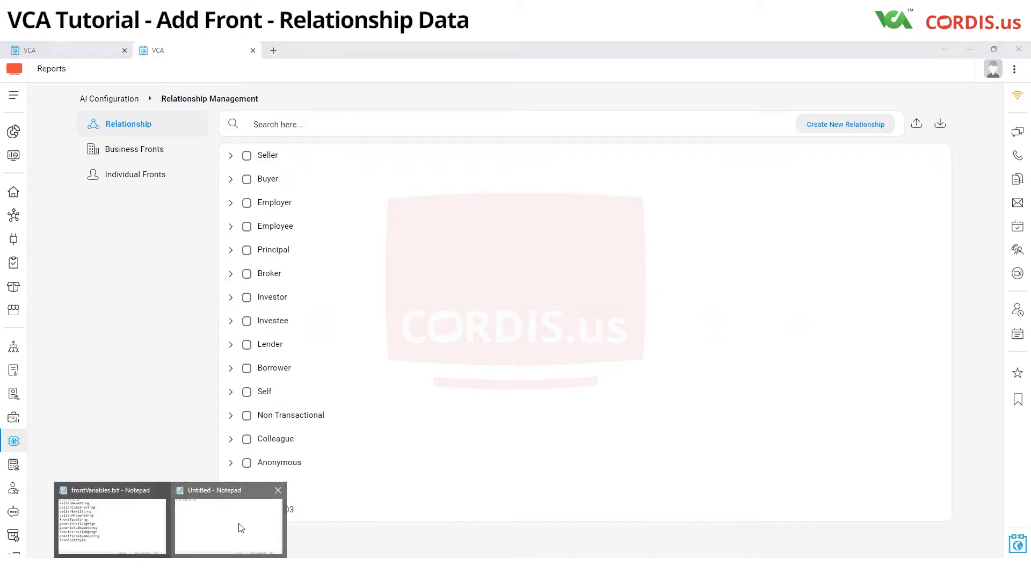
- In the untitled Notepad window, write "Seller" with "|--> Supplier" on the line below it
left_click(239, 527)
type("Seel")
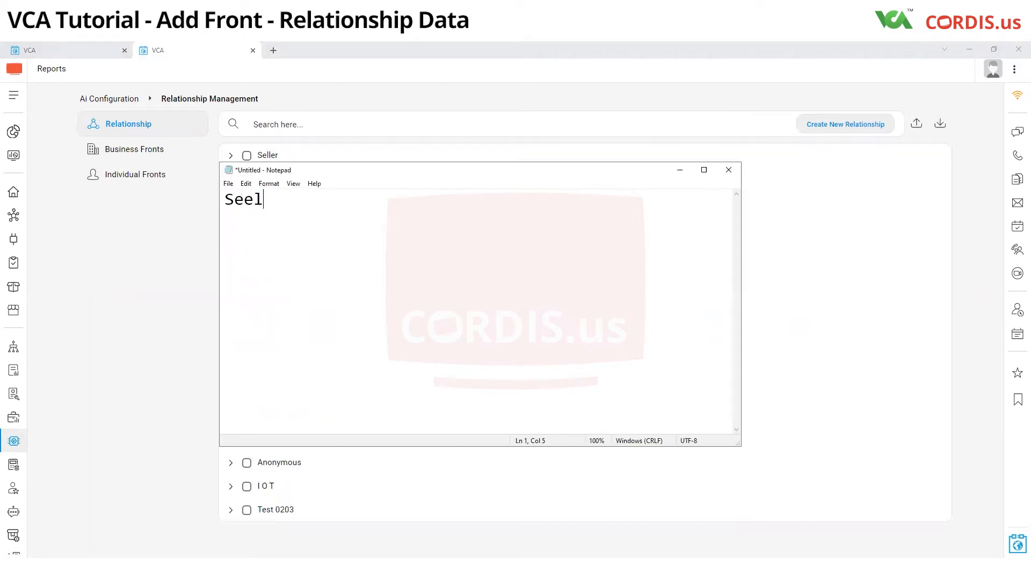
key("BackSpace")
key("BackSpace")
type("ller")
key("Return")
type("S")
key("BackSpace")
type("\\")
key("BackSpace")
type("|--> Sy")
key("BackSpace")
type("u")
type("pplie")
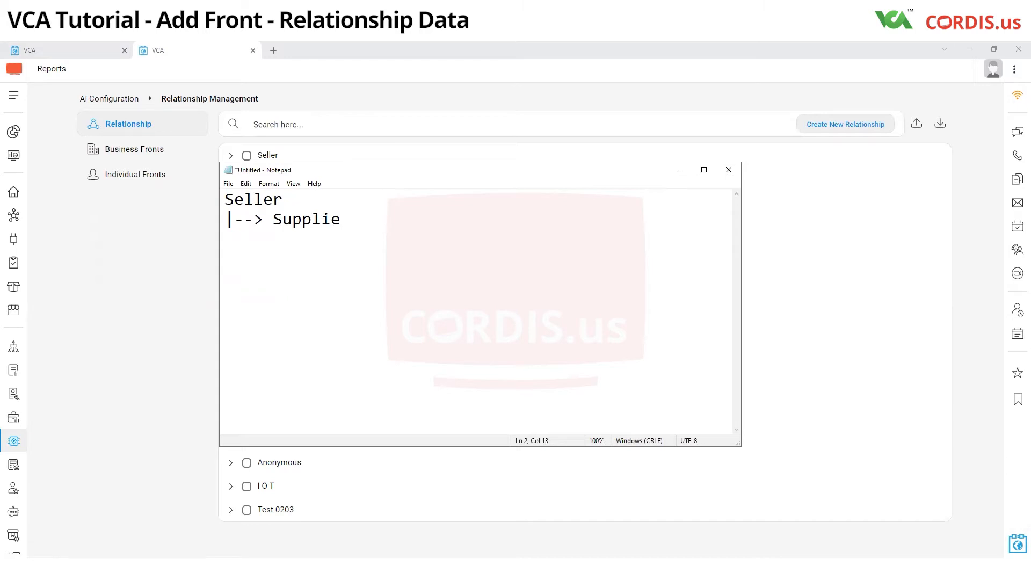
type("r")
type(" (Gener")
type("ic")
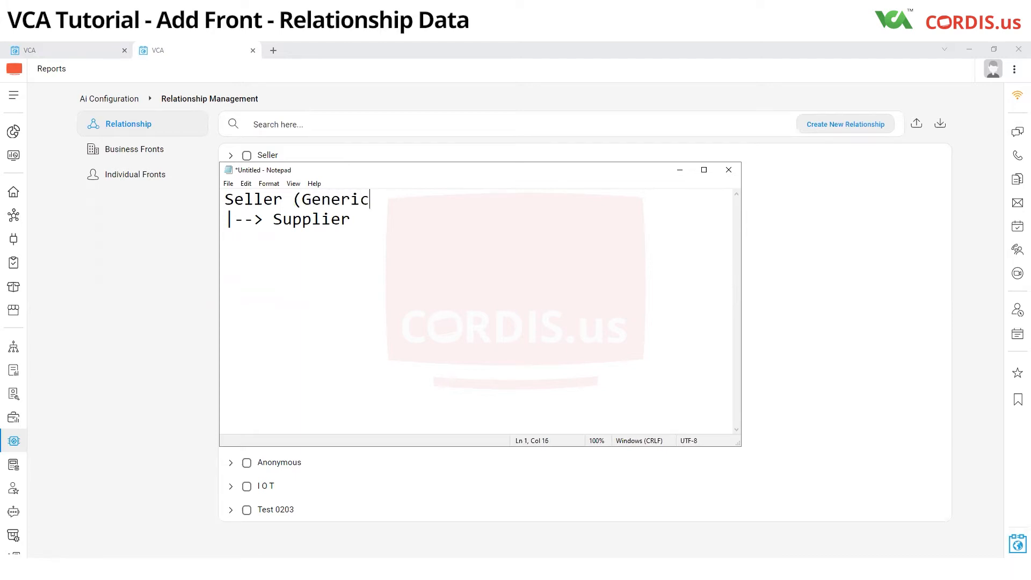
type(" Relationship)")
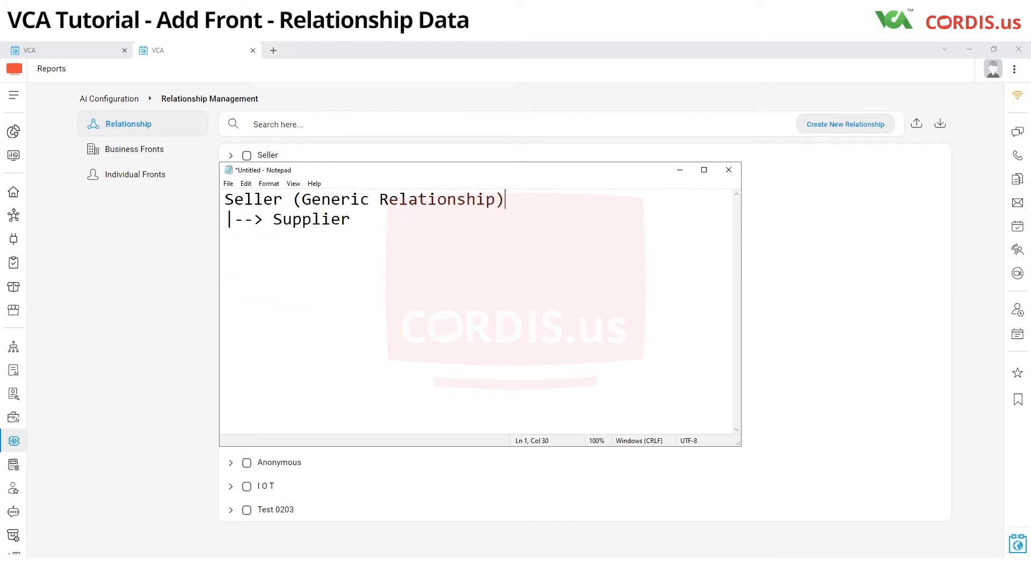
- Add "(Custom Relationship/Specific Relationship)" after Supplier on the second line of the note
left_click(374, 223)
type("(Custom Relati")
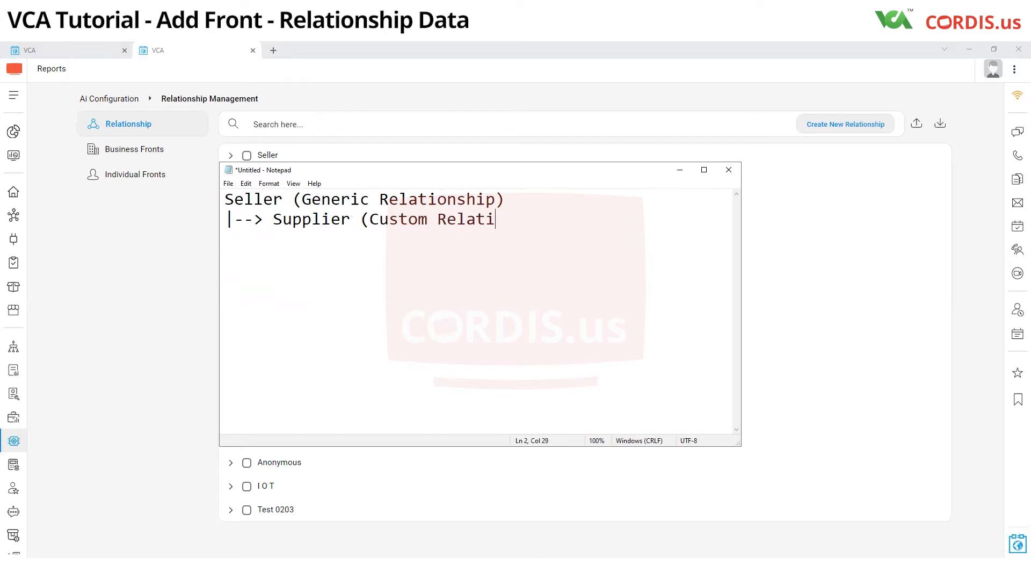
type("onship/Specif")
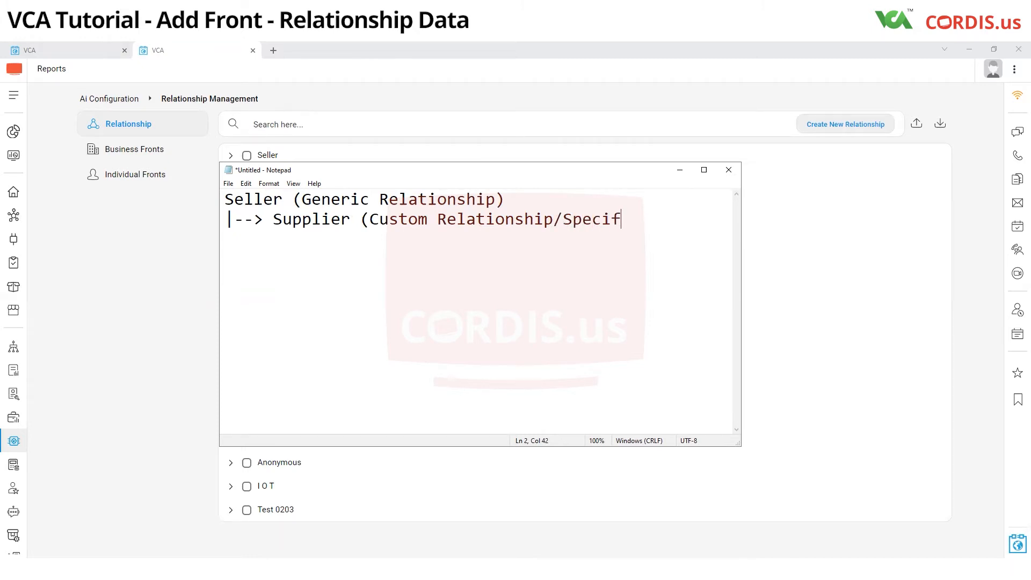
type("ic Relation")
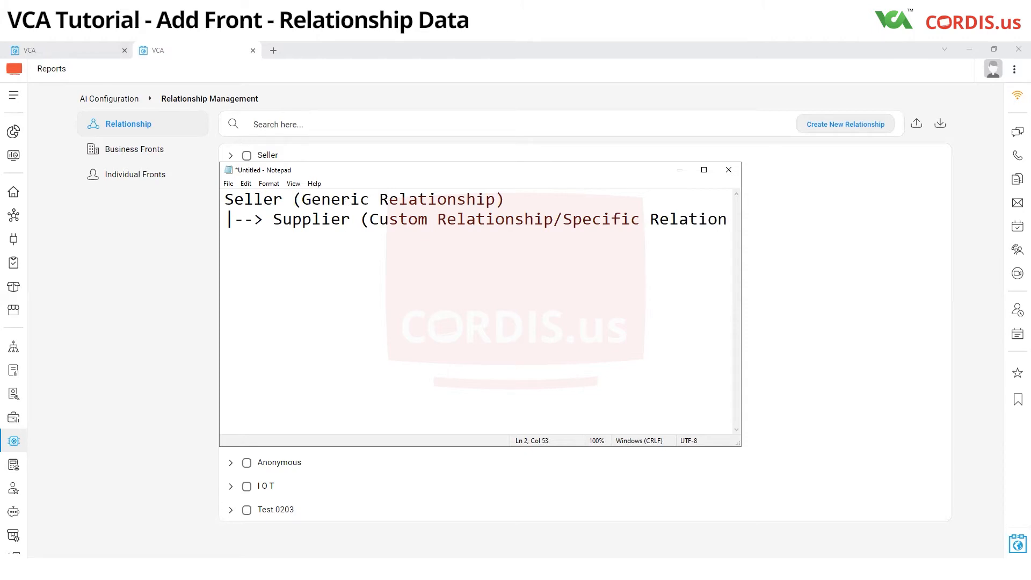
type("ship")
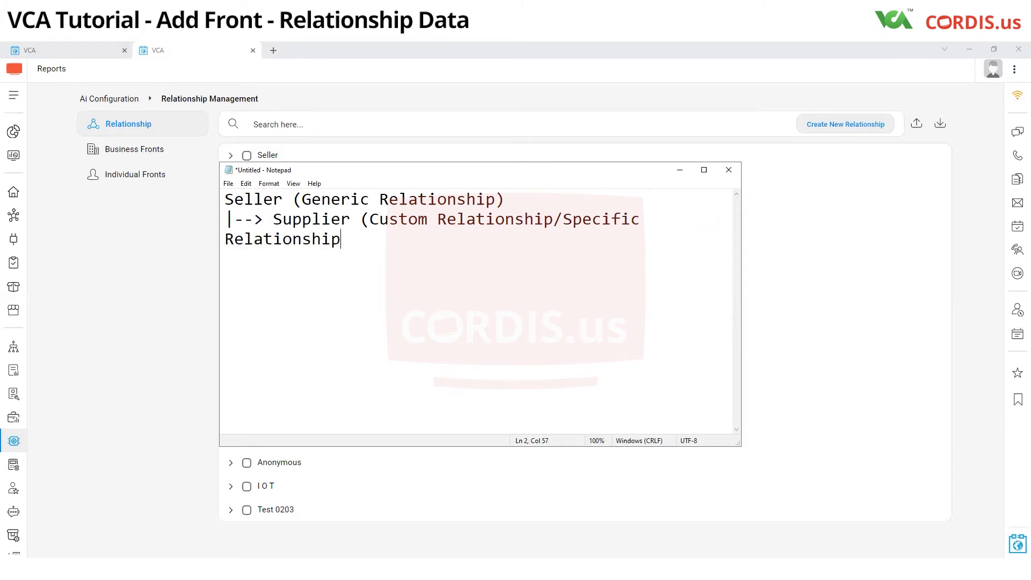
type(")")
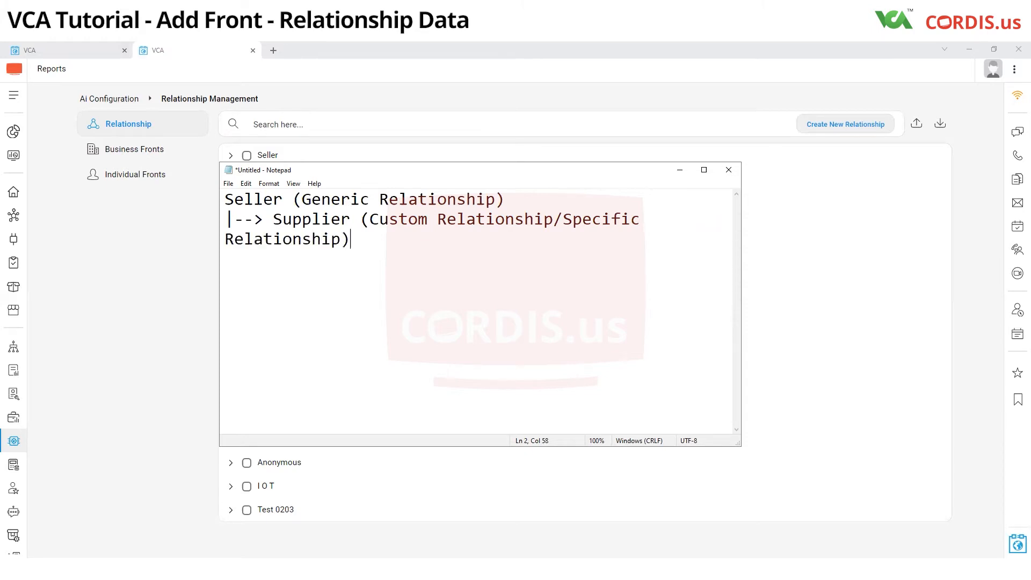
- Maximize the Notepad window, place the cursor in the note, and minimize it to return to Relationship Management in VCA
left_click(705, 170)
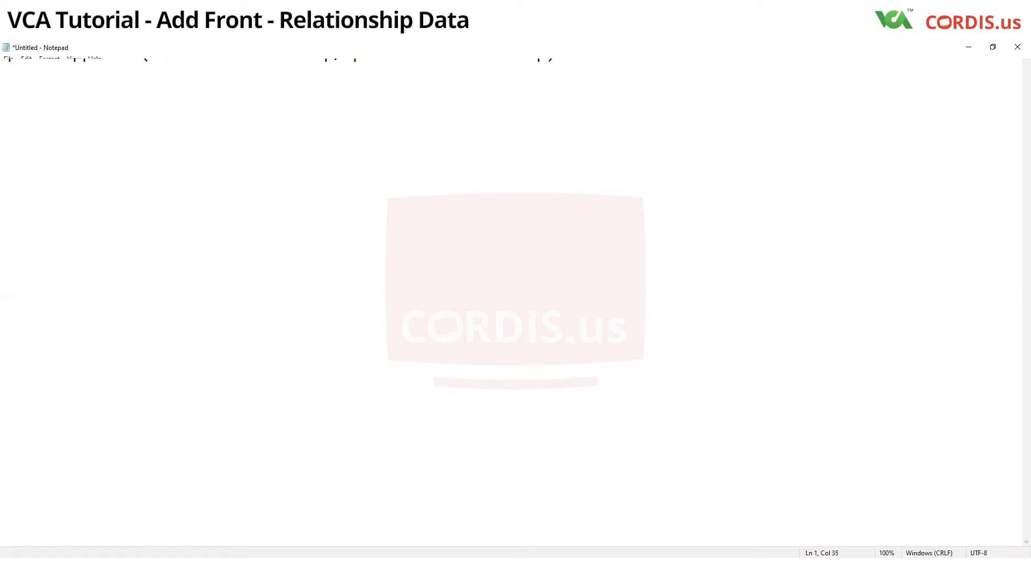
left_click(583, 58)
left_click(968, 47)
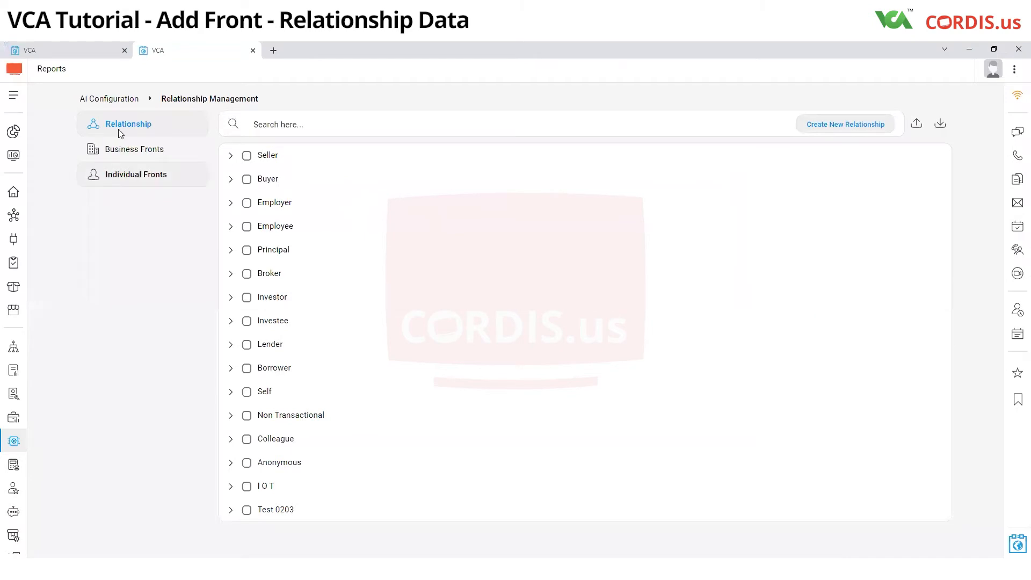
- Return to the Ai Configuration page, open the browser developer tools on the Network log in a maximized window, and clear the log
left_click(115, 99)
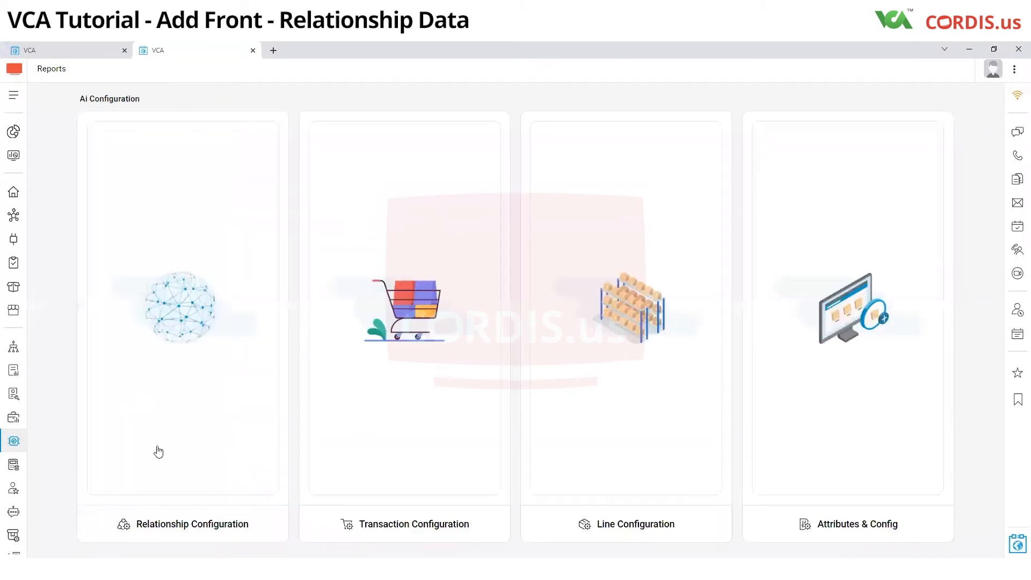
right_click(48, 385)
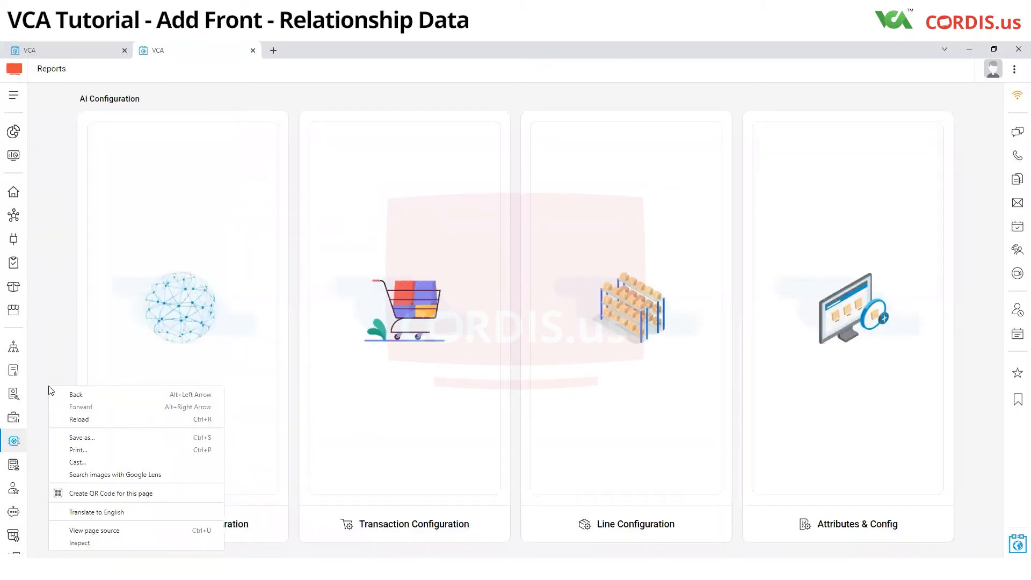
left_click(423, 524)
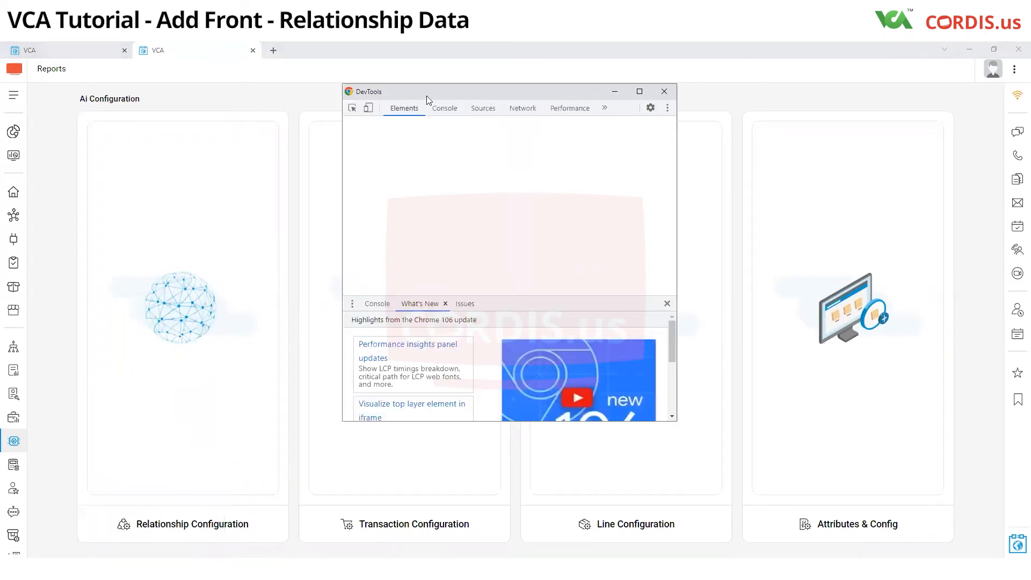
left_click(533, 109)
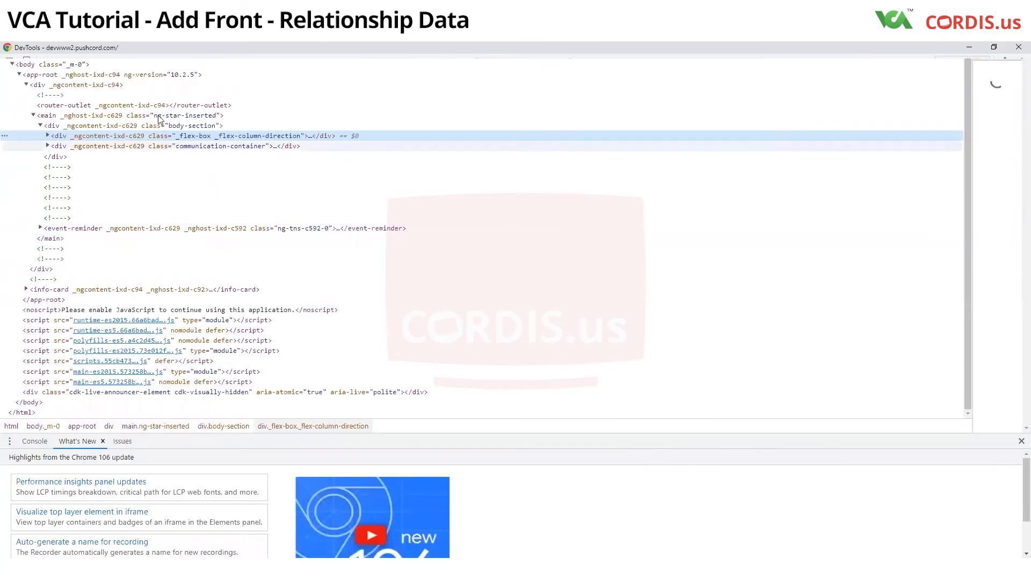
left_click(180, 55)
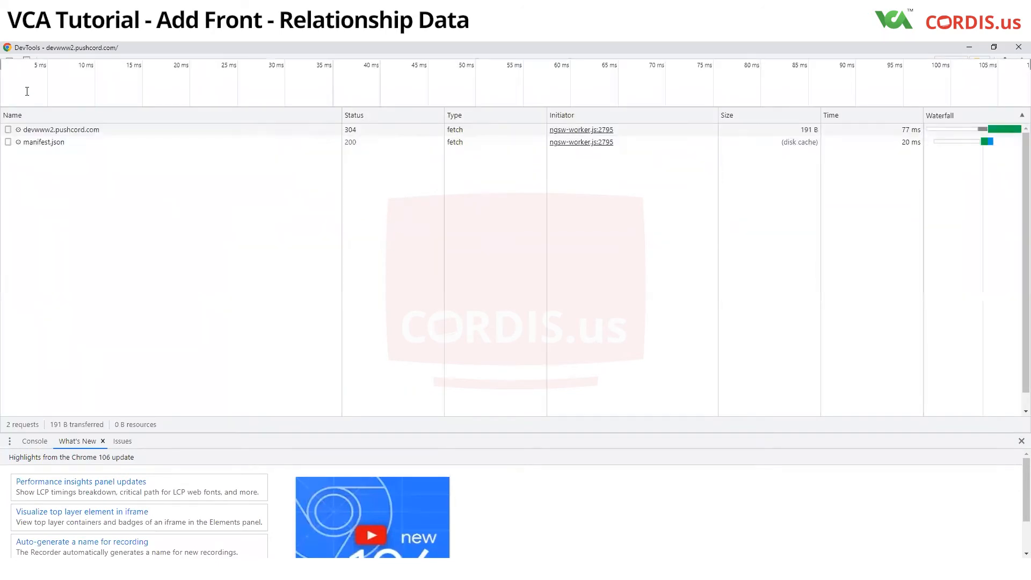
left_click(26, 70)
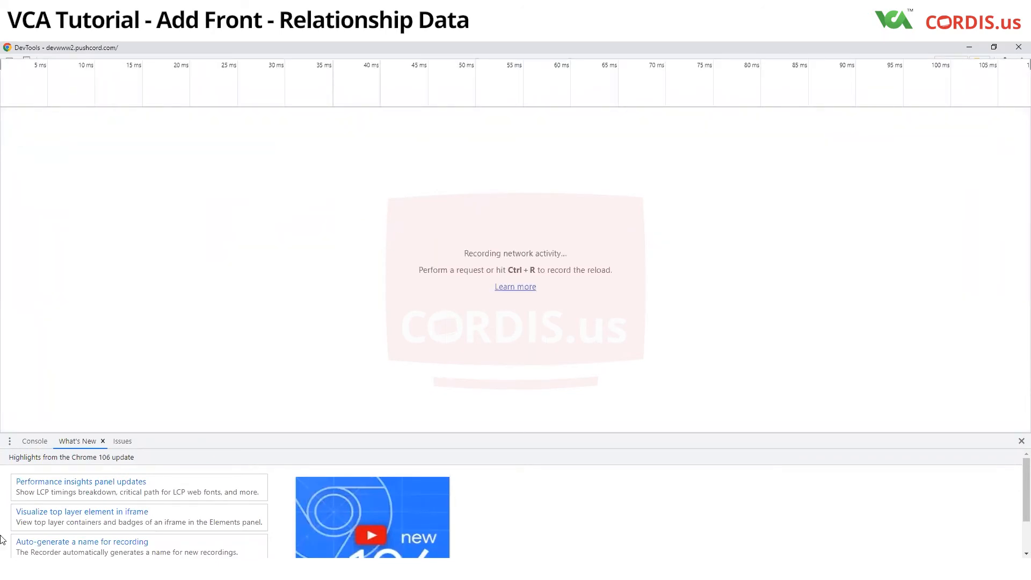
- Reopen Relationship Management in VCA to record its network requests, and return to the developer tools window
left_click(972, 49)
left_click(179, 533)
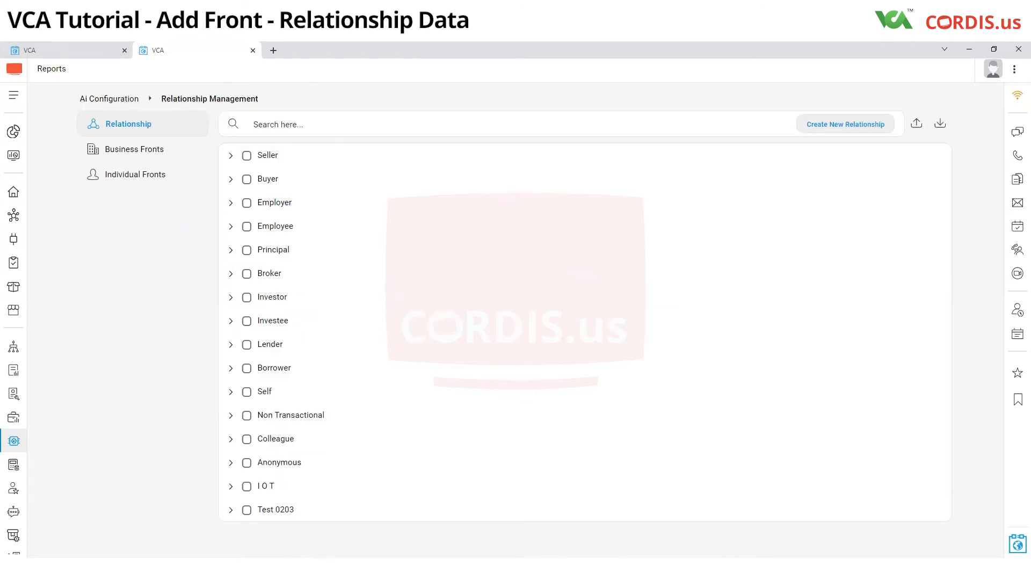
left_click(277, 569)
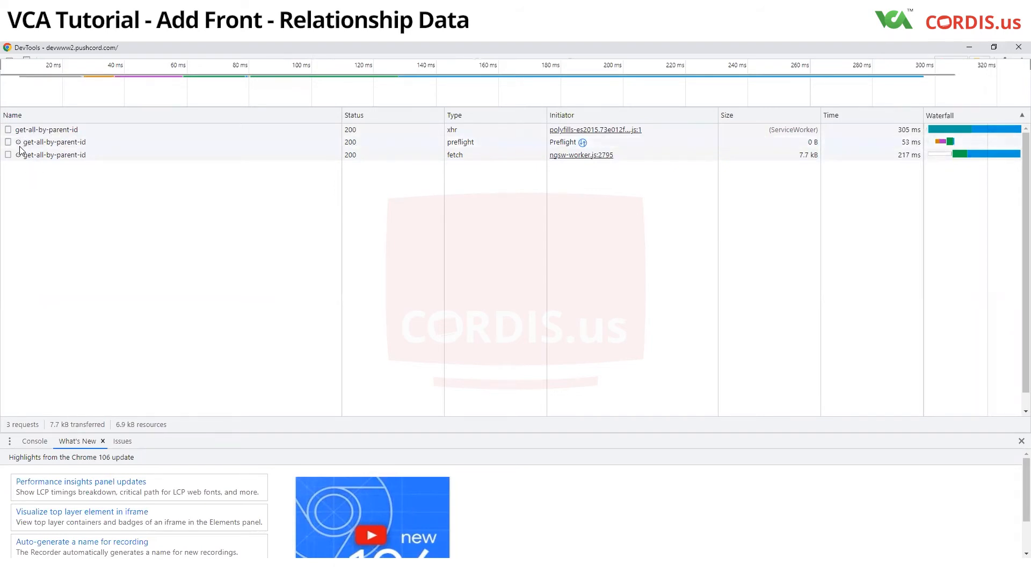
- Preview the first get-all-by-parent-id response and expand its payload down to the Seller entry in cfgGenericRelationshipList
left_click(33, 132)
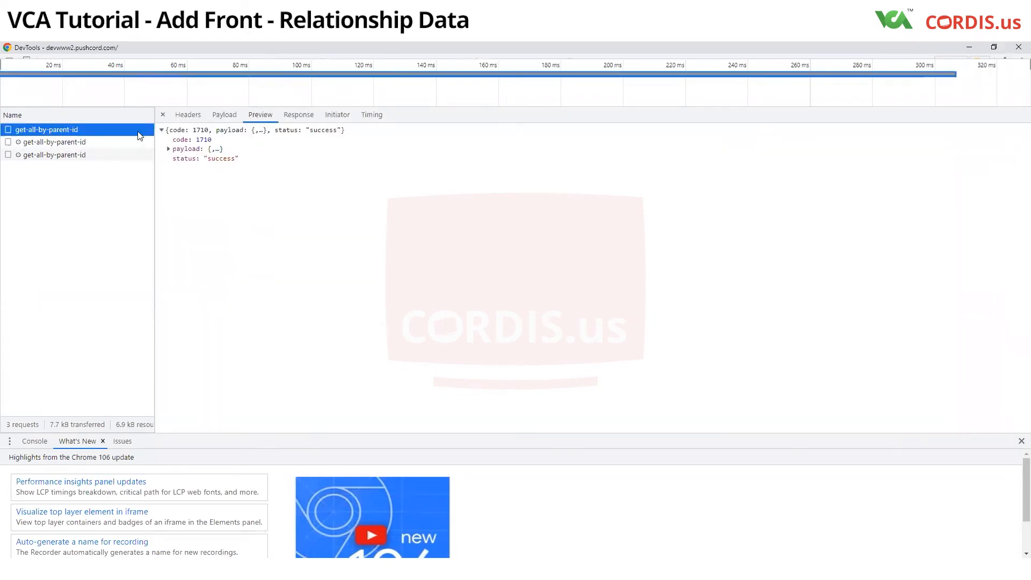
left_click(260, 118)
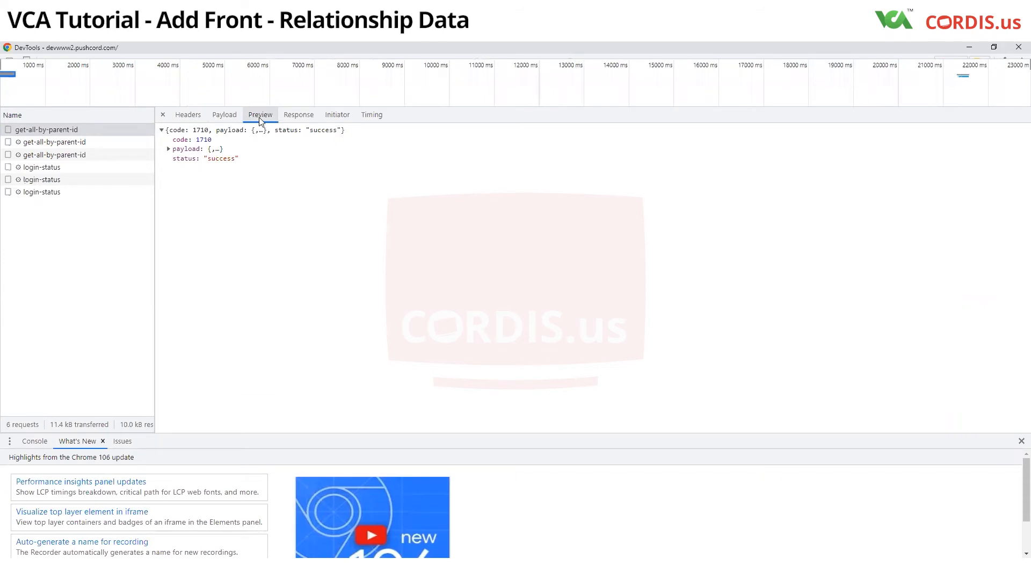
left_click(169, 150)
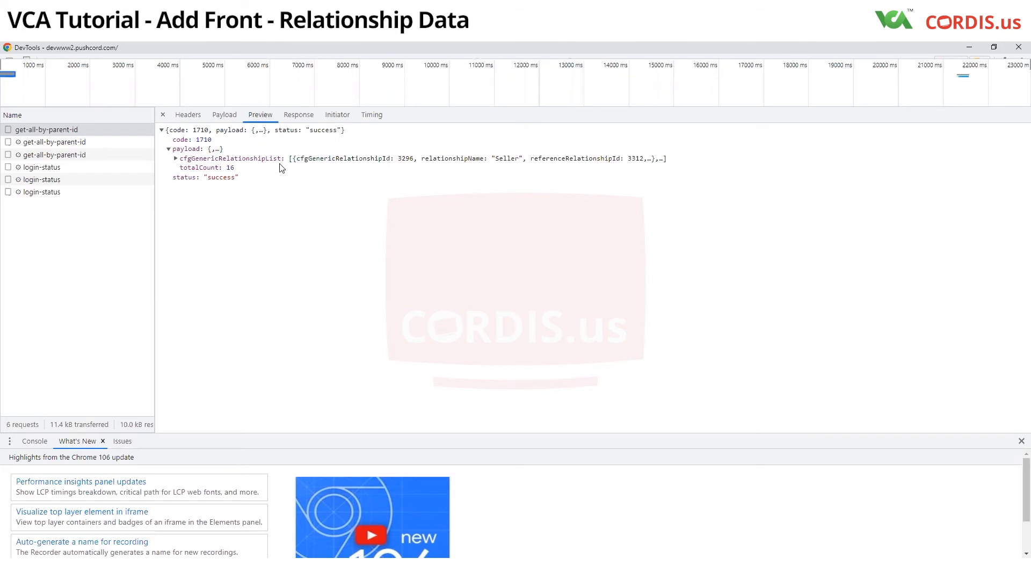
left_click(177, 159)
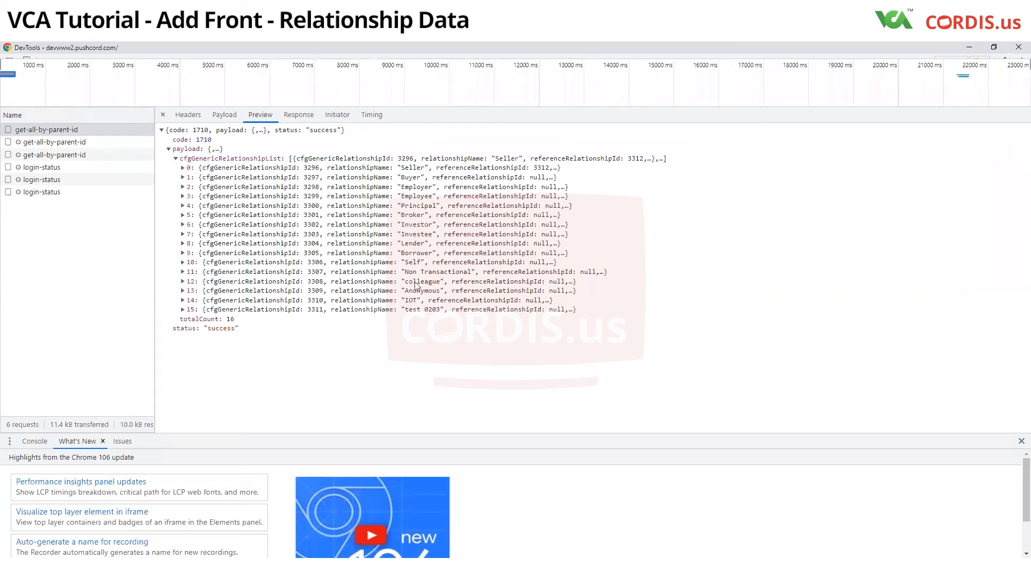
left_click(183, 168)
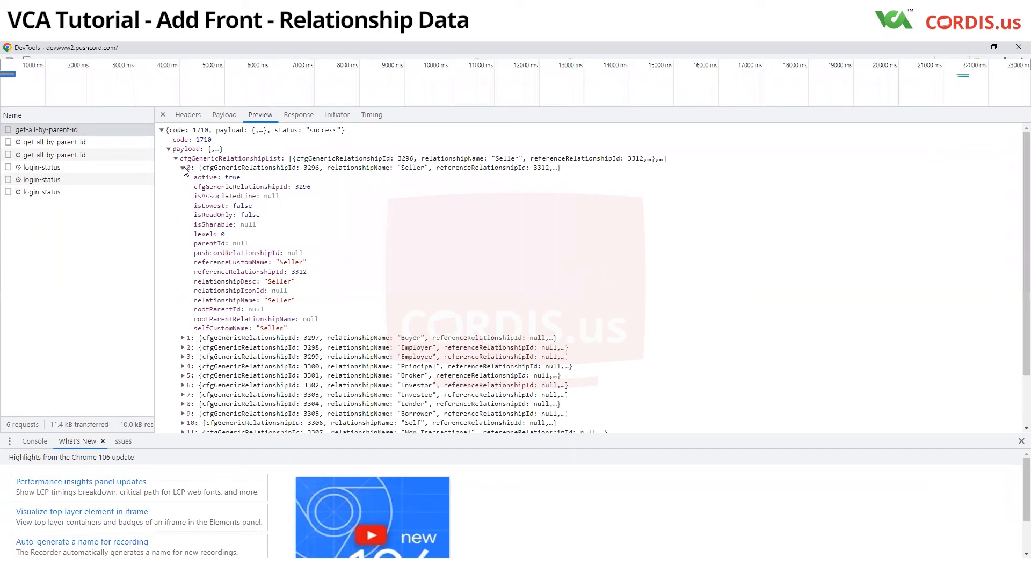
- Select Seller's cfgGenericRelationshipId 3296, note it on the Seller line in Notepad, and return to the developer tools
left_click_drag(192, 188, 312, 188)
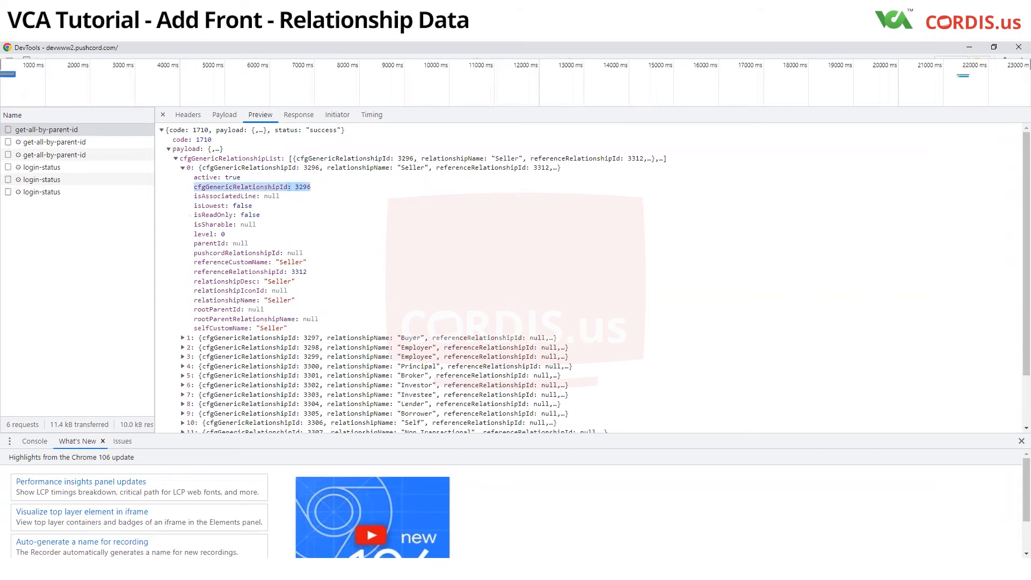
left_click(171, 568)
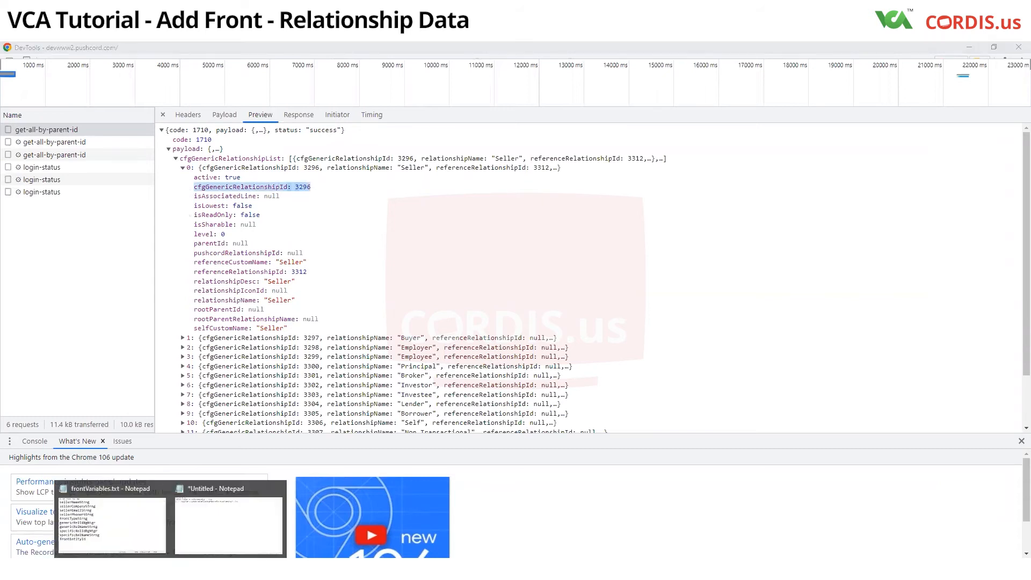
left_click(210, 520)
left_click(342, 60)
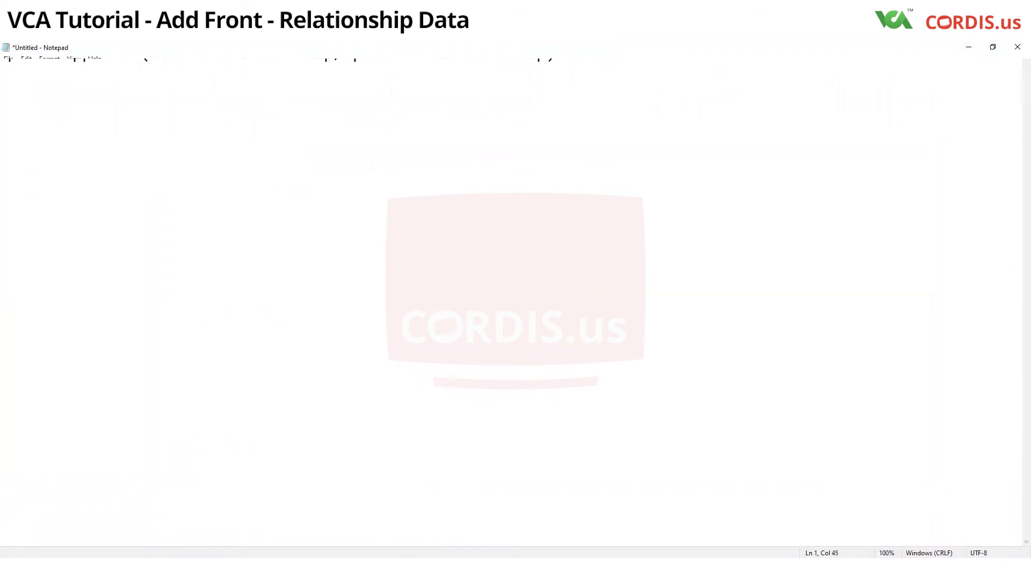
left_click(975, 48)
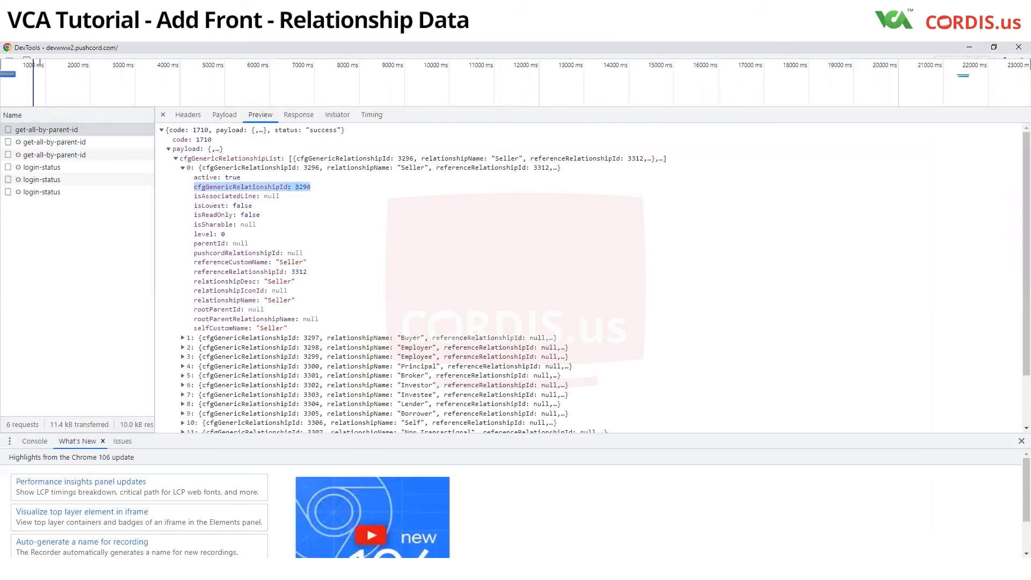
- Clear the network log to capture fresh requests, and expand the first get-all-by-parent-id response preview down to the Supplier entry in cfgGenericRelationshipList
left_click(26, 58)
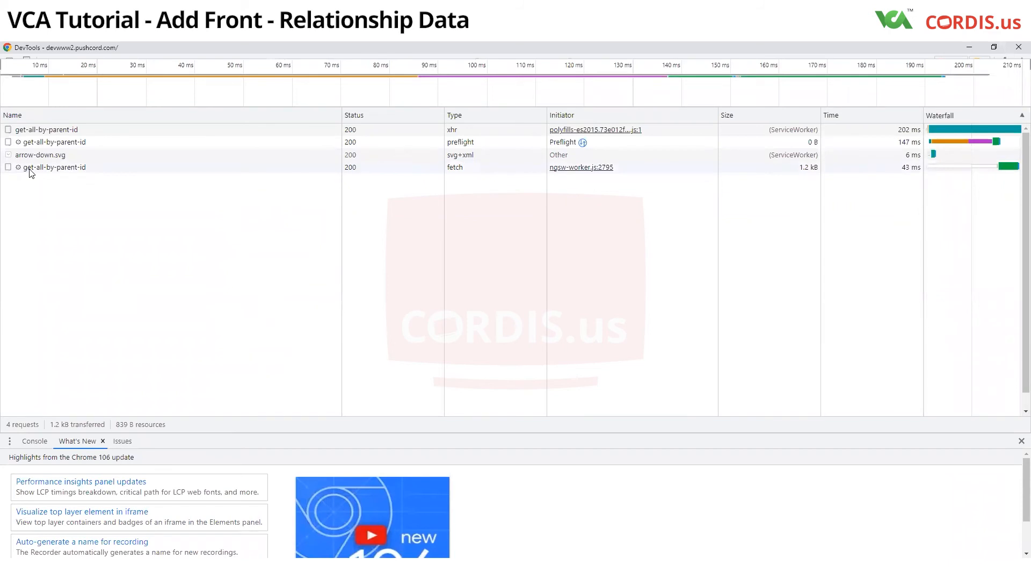
left_click(44, 130)
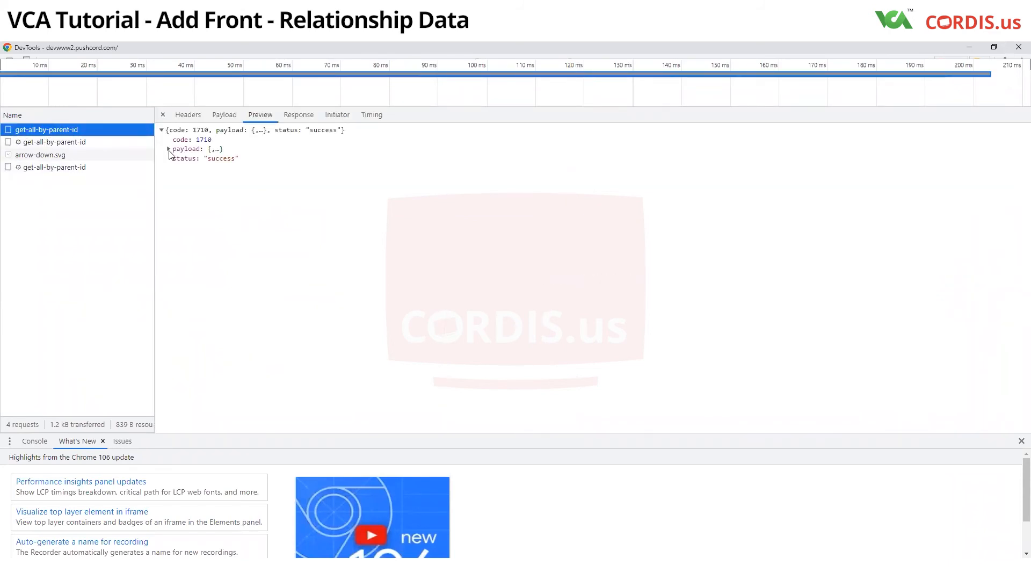
left_click(269, 116)
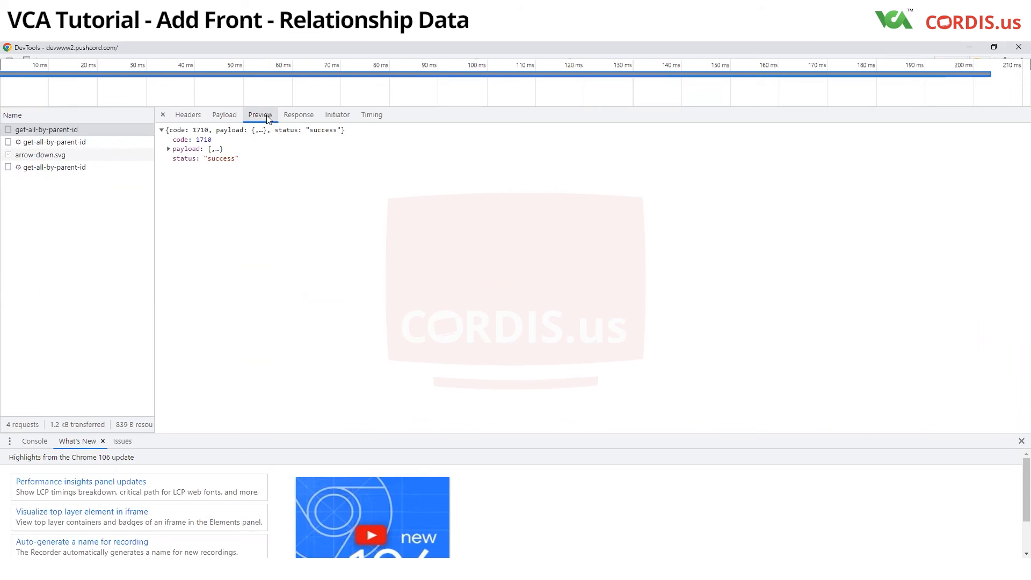
left_click(168, 150)
left_click(176, 158)
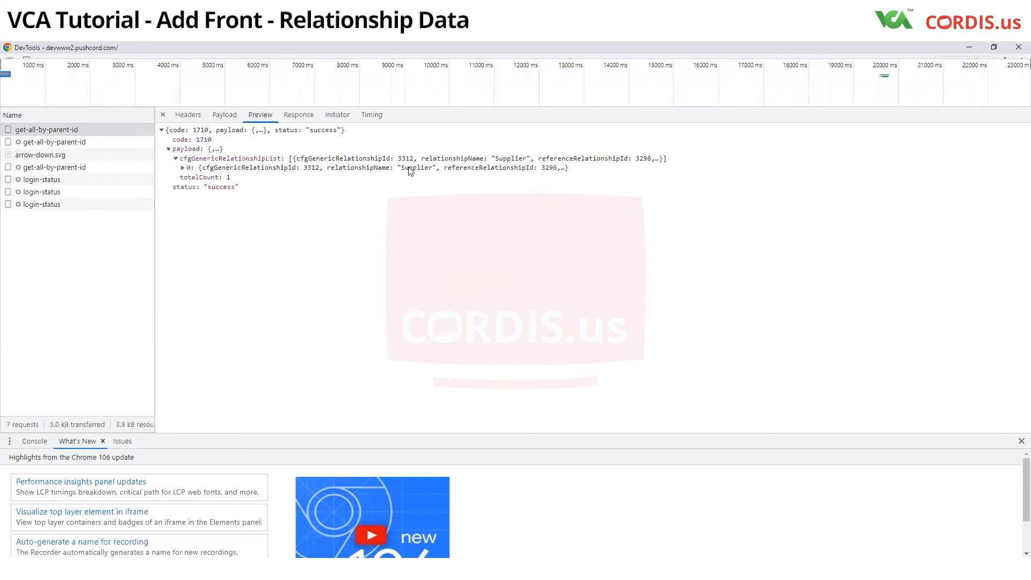
left_click(183, 168)
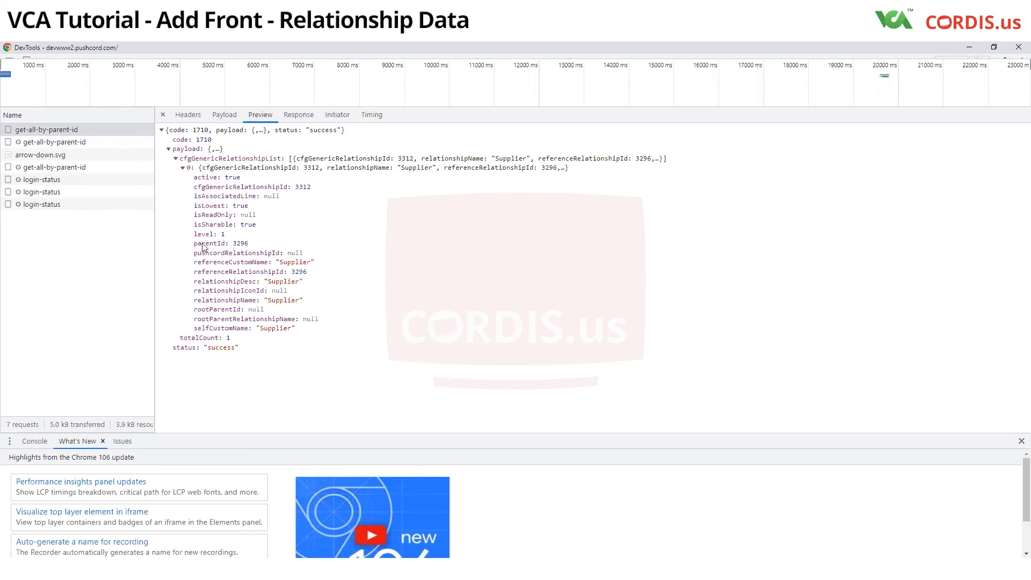
- Select Supplier's cfgGenericRelationshipId 3312 and note it on the second line of the untitled note in Notepad
left_click_drag(193, 188, 313, 188)
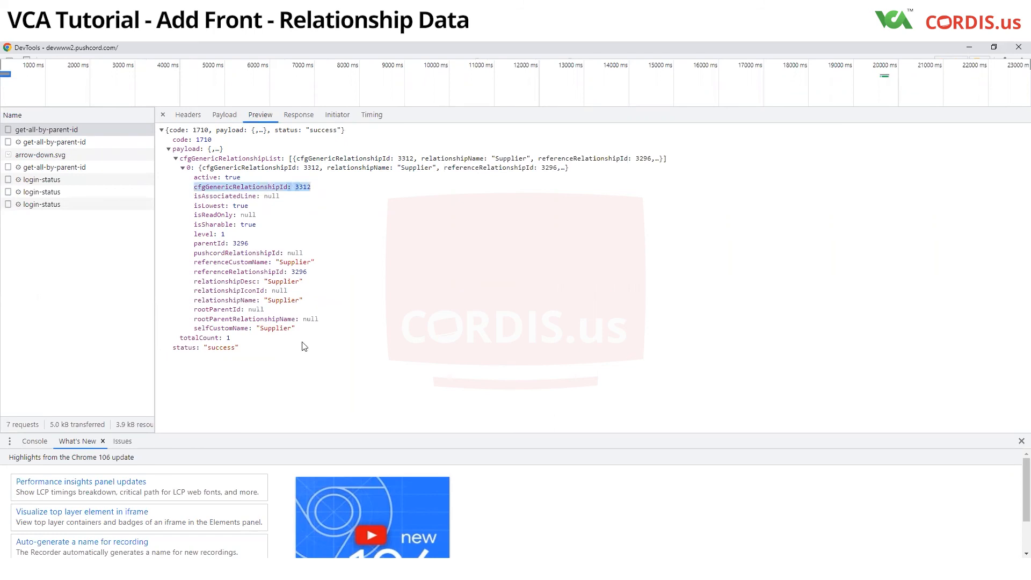
left_click(175, 554)
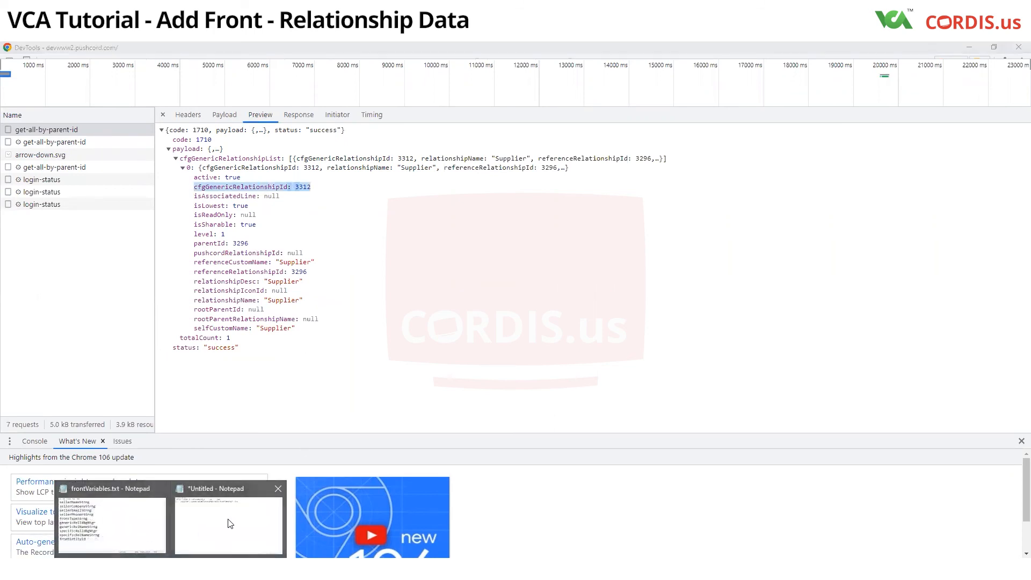
left_click(226, 527)
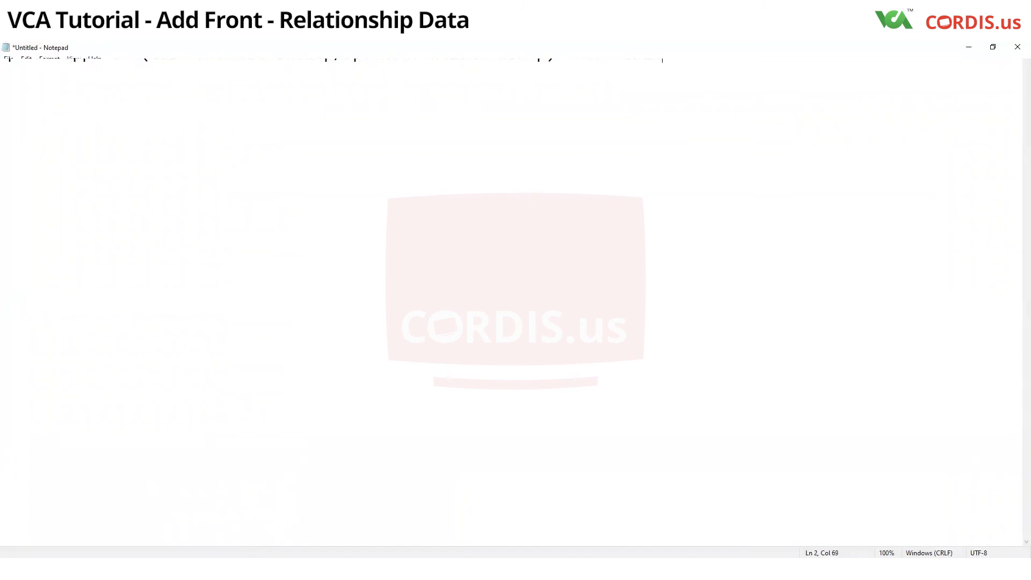
key("ctrl+a")
left_click(226, 569)
left_click(323, 60)
left_click(690, 60)
- Add a new line reading "Front type : INDIVIDUAL" below the relationship notes and minimize Notepad
key("Return")
type("Rela")
type("t")
key("BackSpace")
key("BackSpace")
key("BackSpace")
key("BackSpace")
key("BackSpace")
type("Front type ")
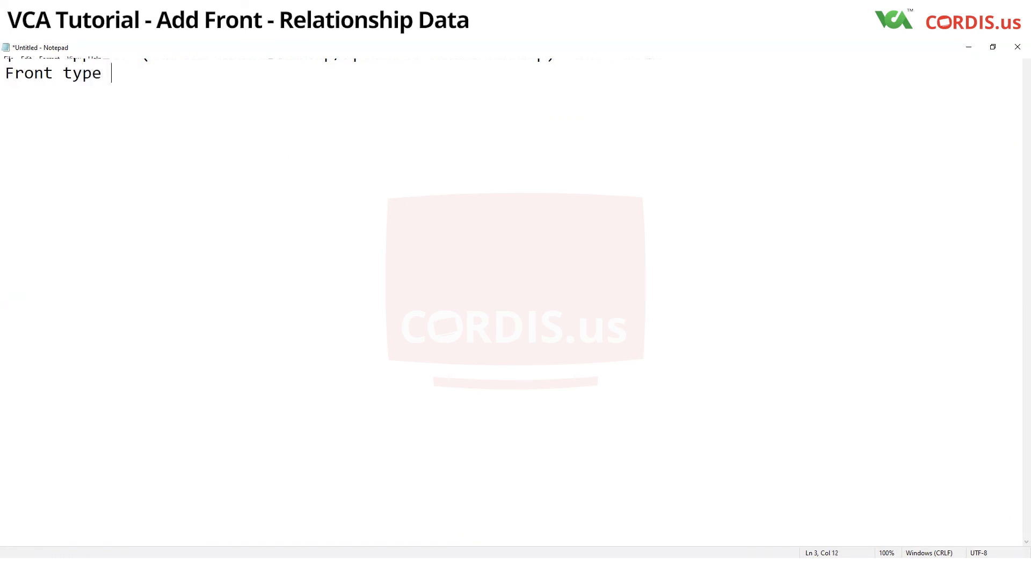
type(": INDIVIDUAL")
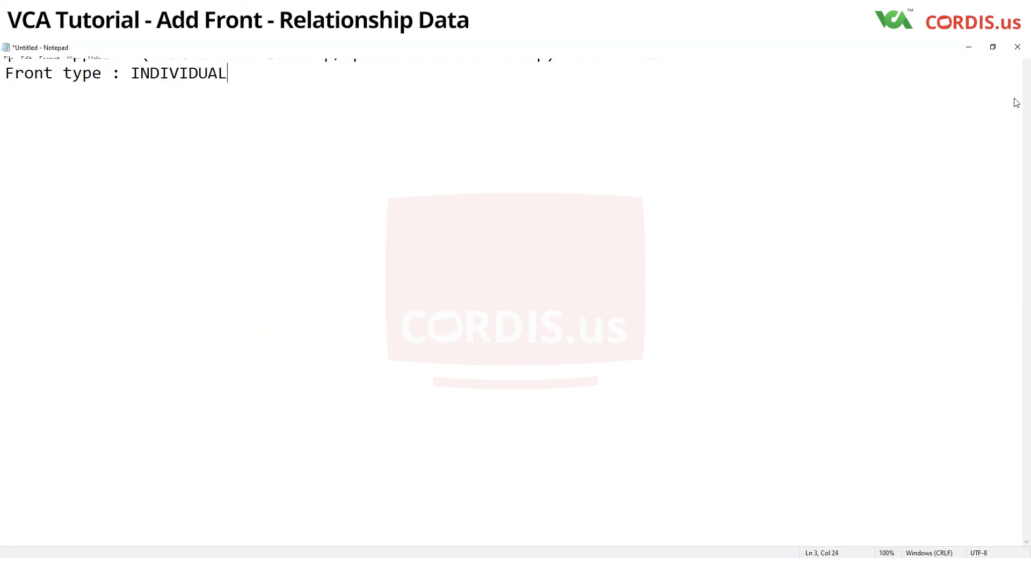
left_click(968, 53)
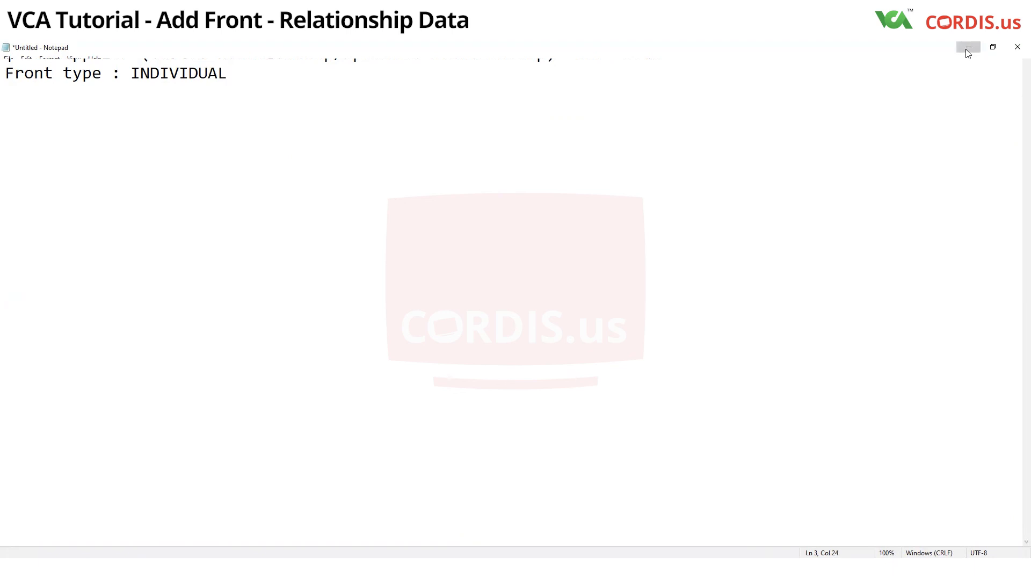